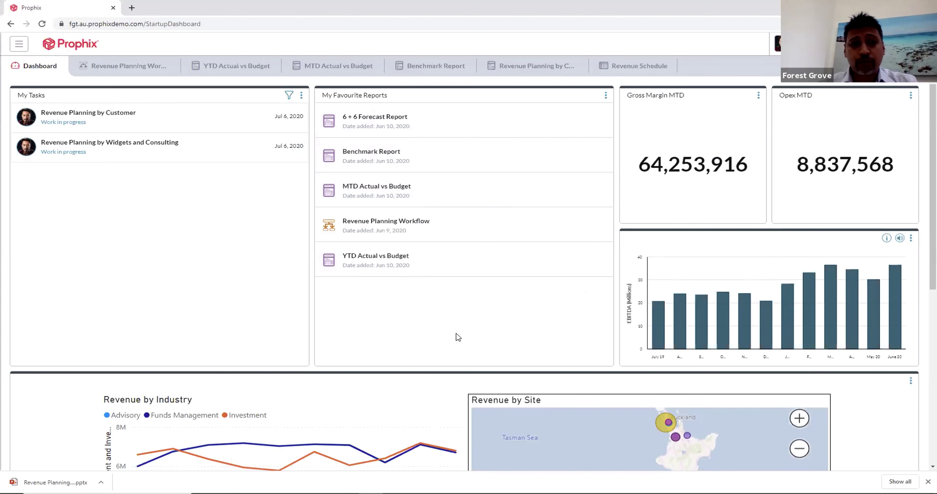
Look over the dashboard's revenue charts and open the Revenue Planning Workflow from the favourite reports.
scroll(454, 338, down, 2)
scroll(456, 339, down, 6)
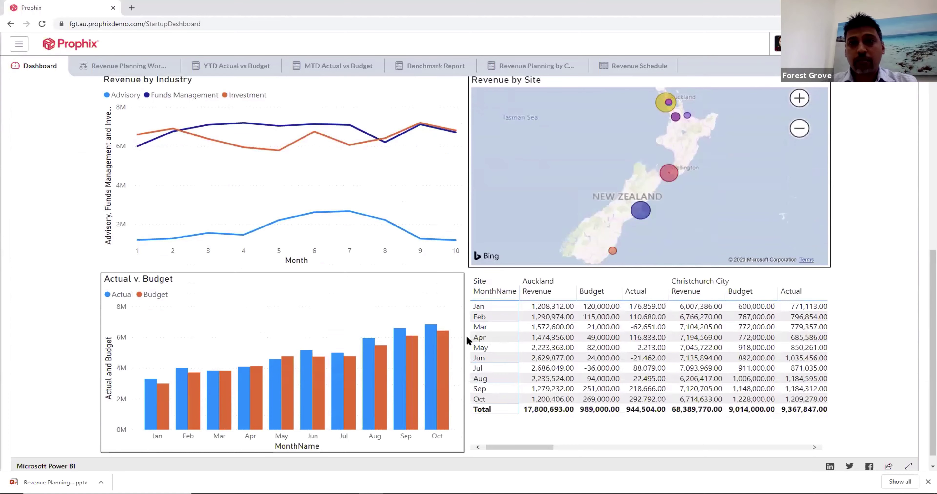
scroll(466, 339, up, 5)
scroll(465, 339, up, 4)
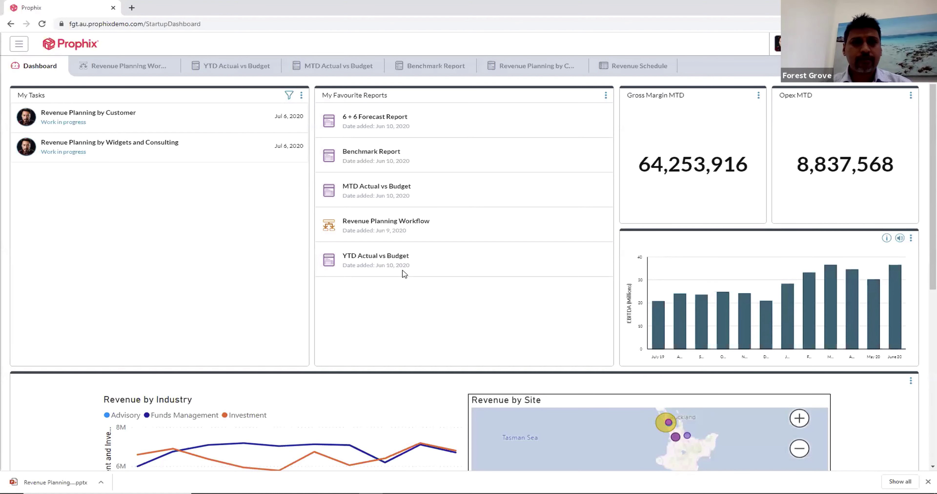
click(388, 230)
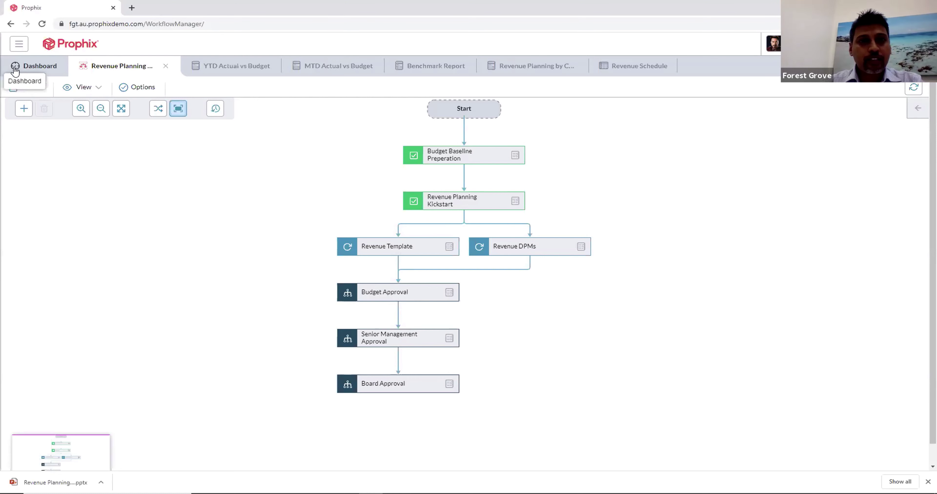
Open the Revenue Planning by Customer task from the dashboard and check which customers its page selection offers.
click(45, 64)
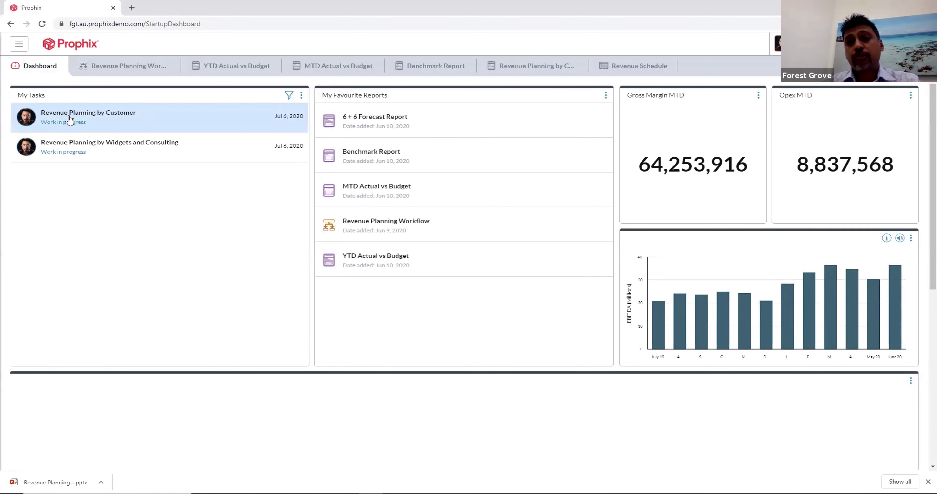
click(72, 120)
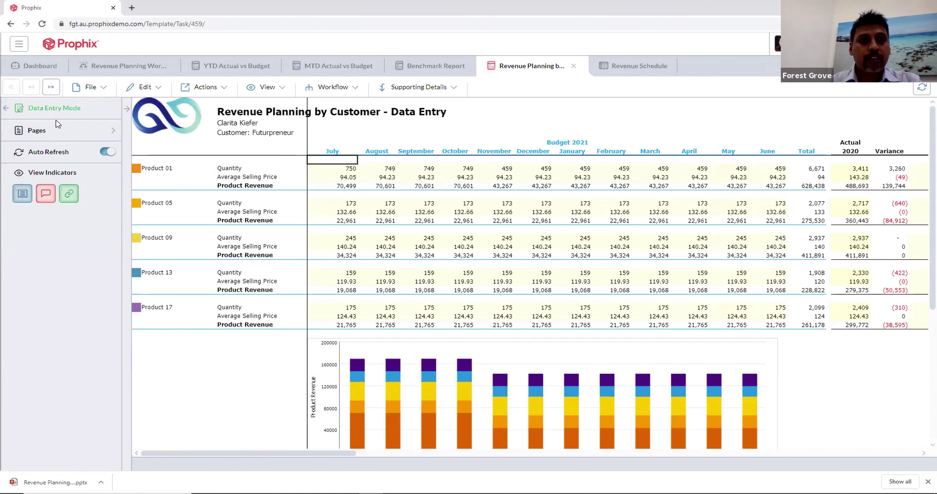
click(65, 136)
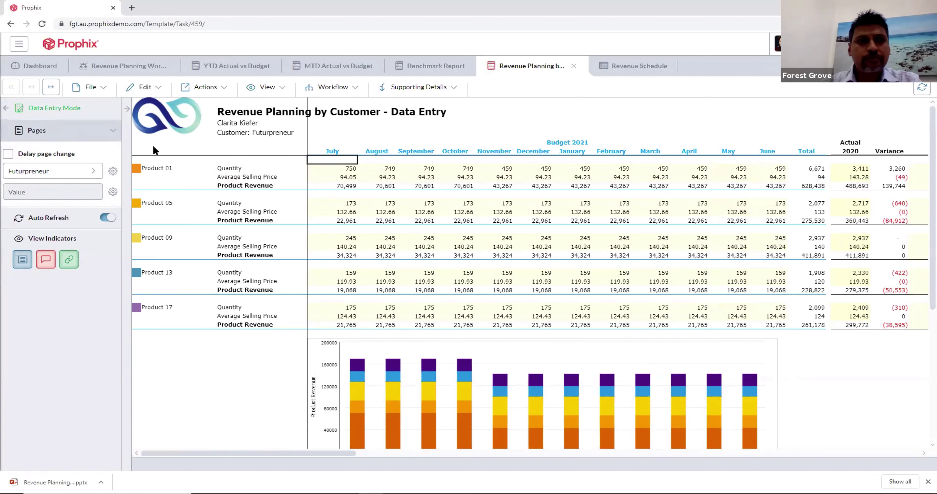
click(50, 172)
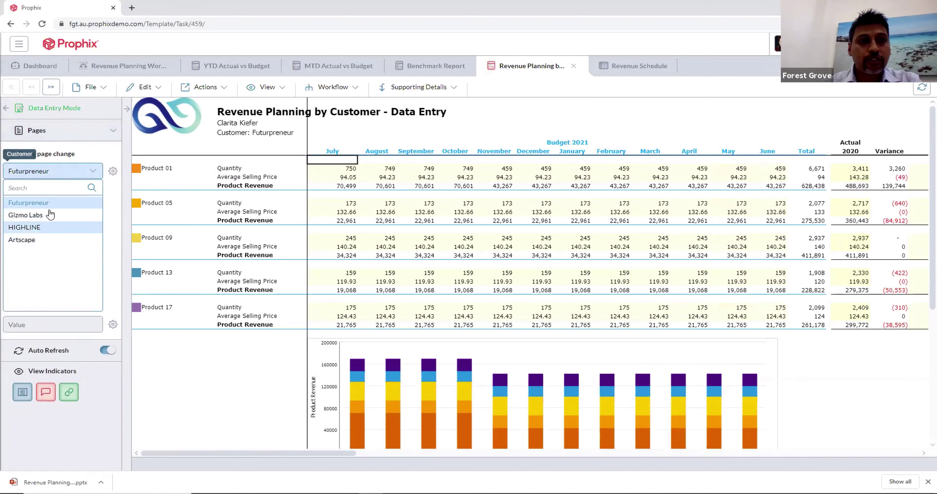
click(93, 171)
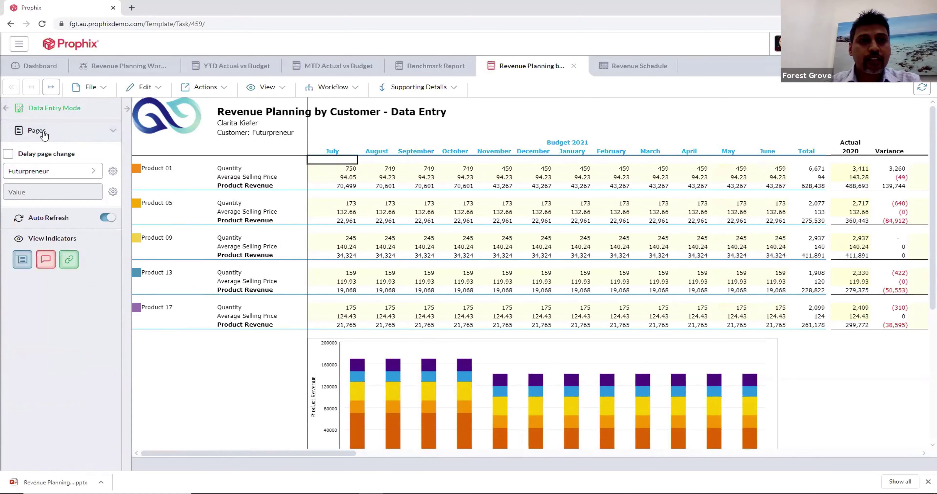
click(6, 108)
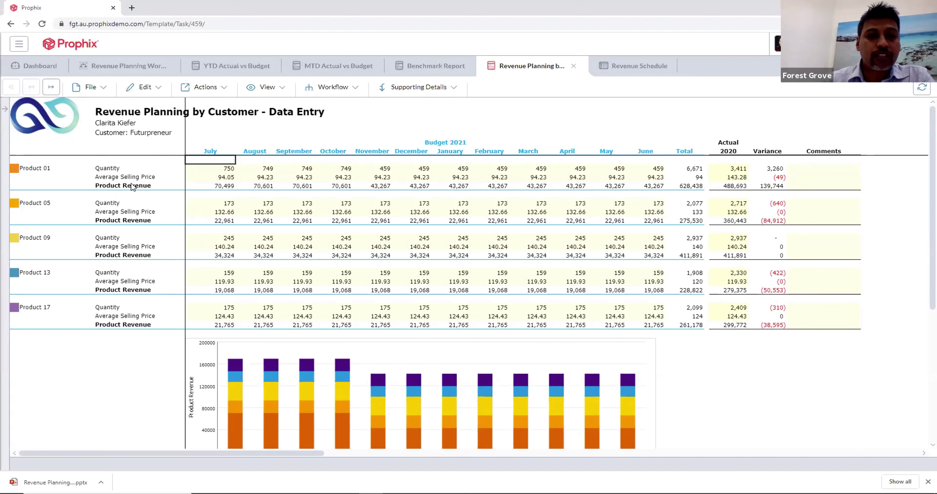
Increase Product 01's budget quantities from July to June by 19% with Adjust Data.
click(111, 168)
click(131, 178)
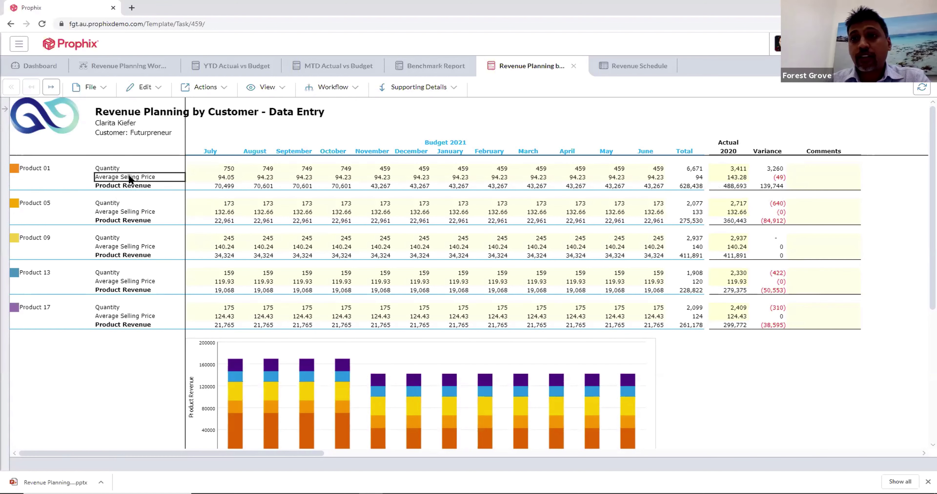
click(123, 185)
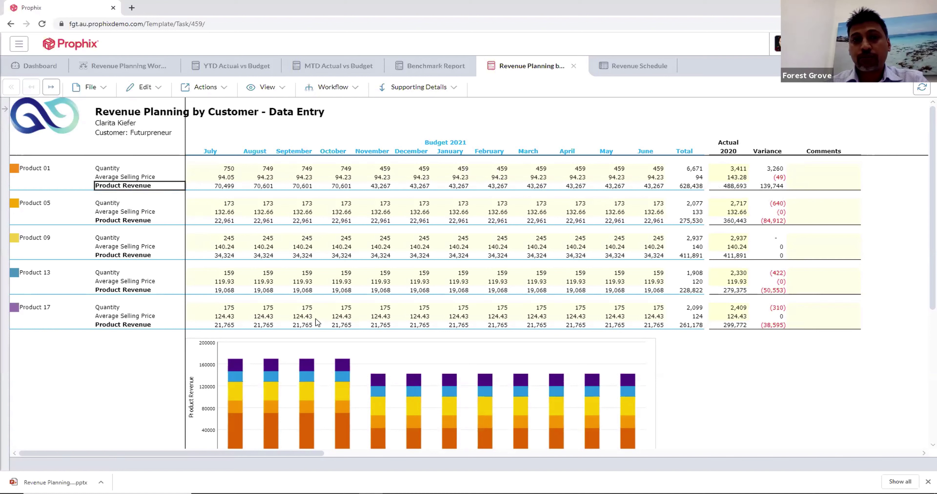
click(227, 176)
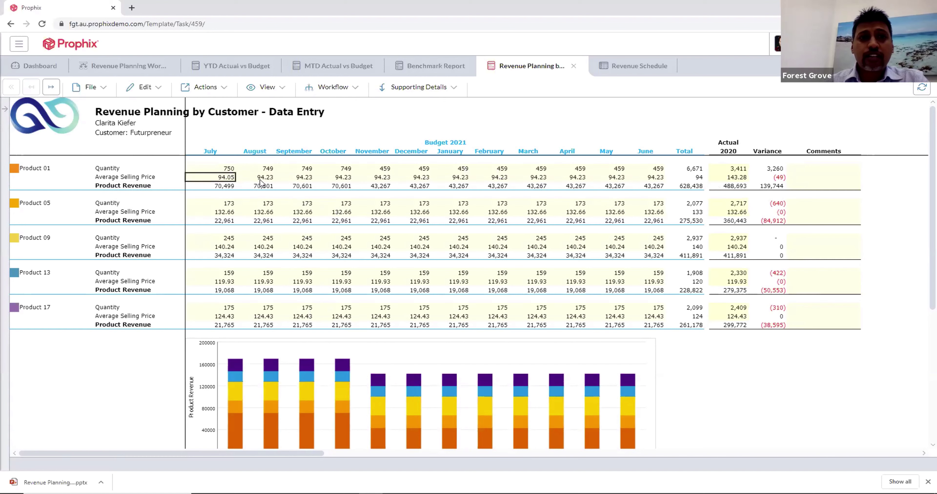
click(227, 170)
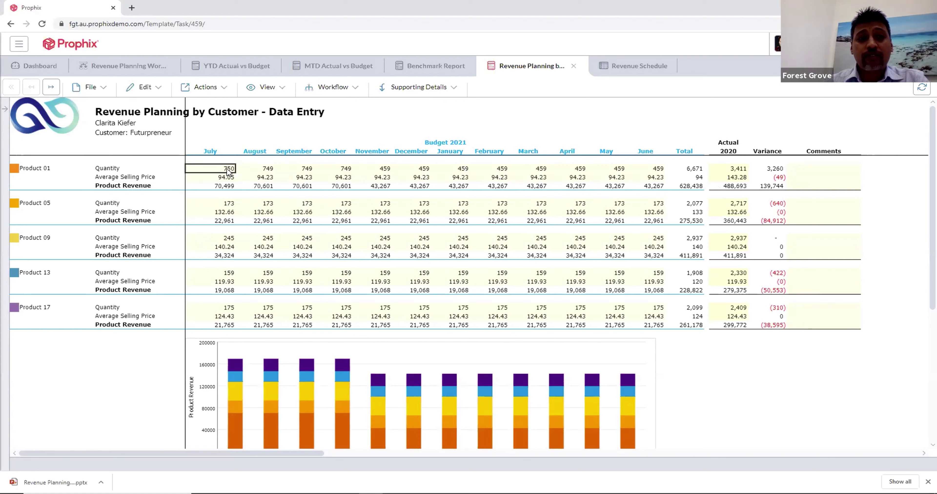
drag(228, 170, 660, 168)
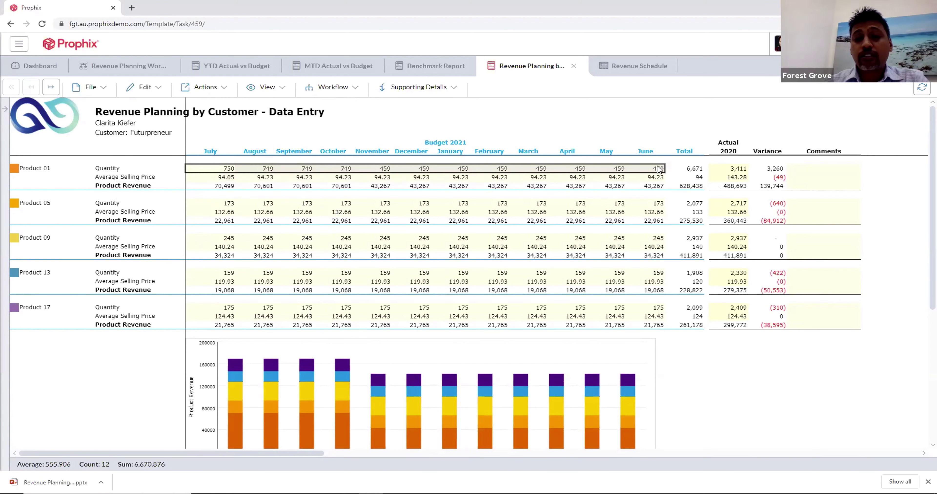
right_click(424, 173)
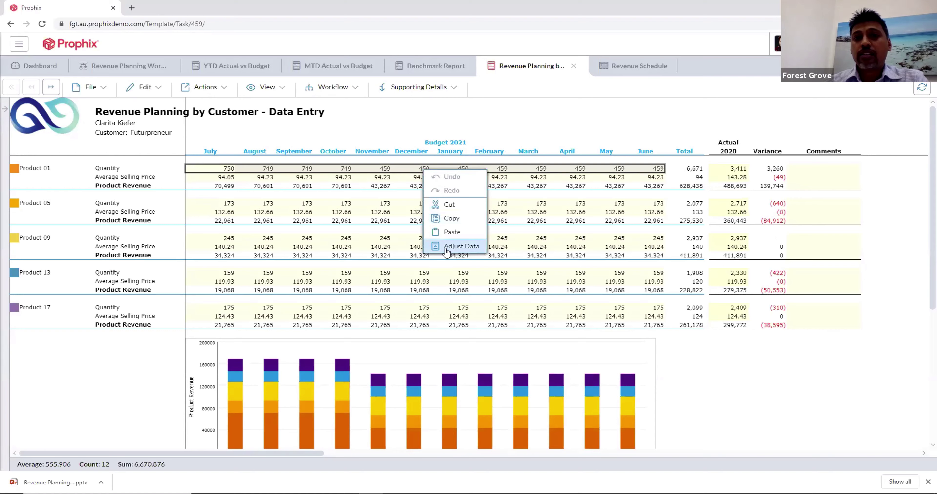
click(460, 246)
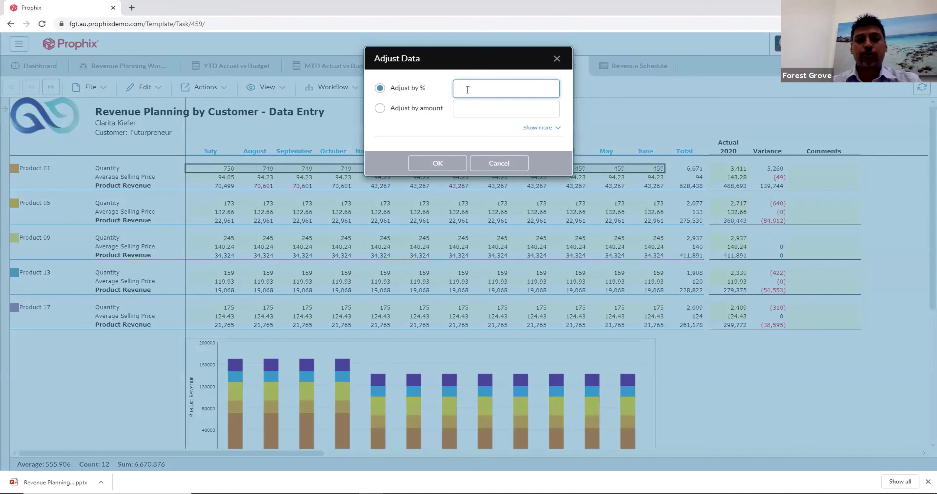
text(10)
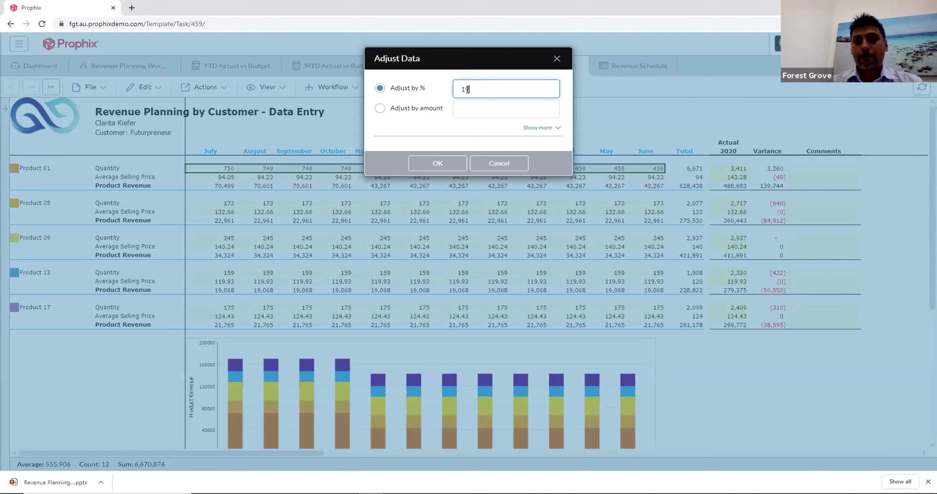
key(Return)
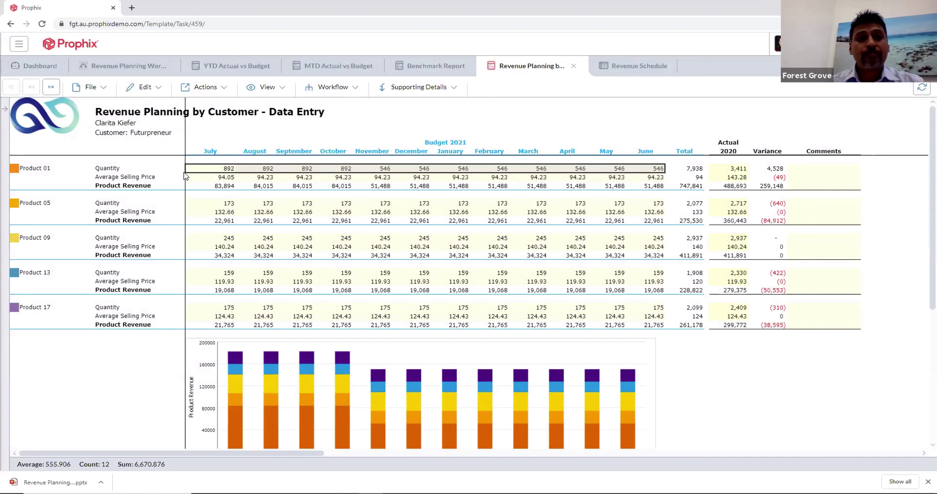
Reduce Product 01's average selling prices from July to June by 5% with Adjust Data.
click(230, 171)
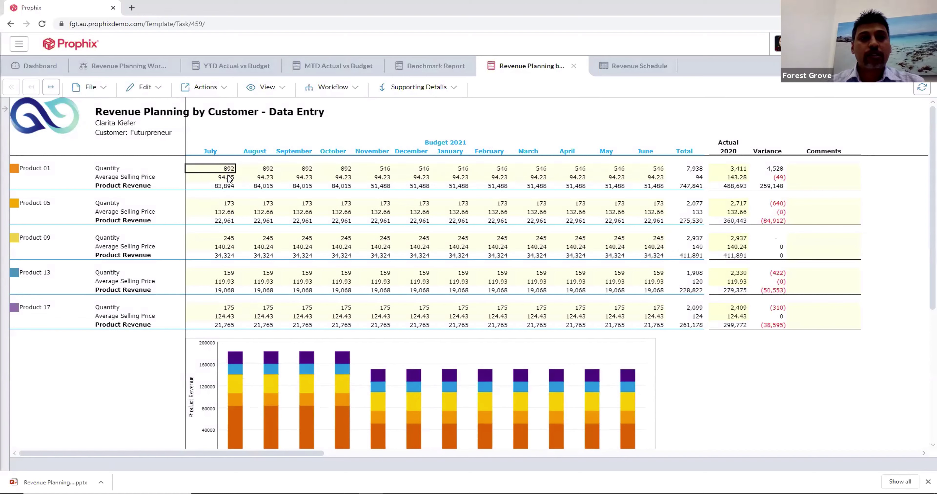
click(228, 178)
click(226, 185)
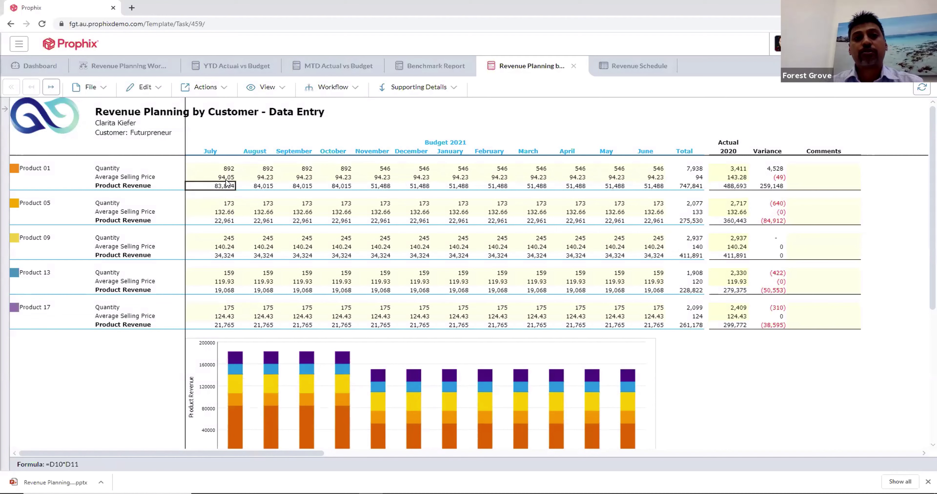
drag(227, 178, 641, 178)
right_click(641, 179)
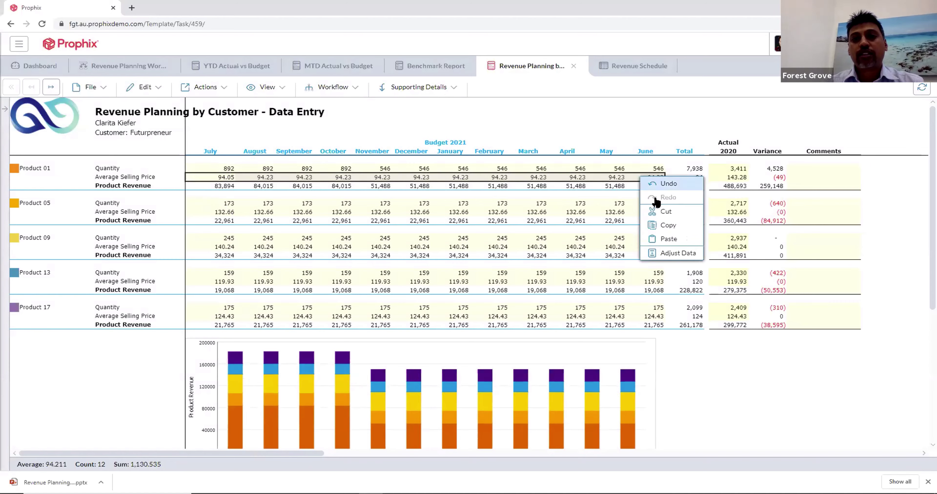
key(Return)
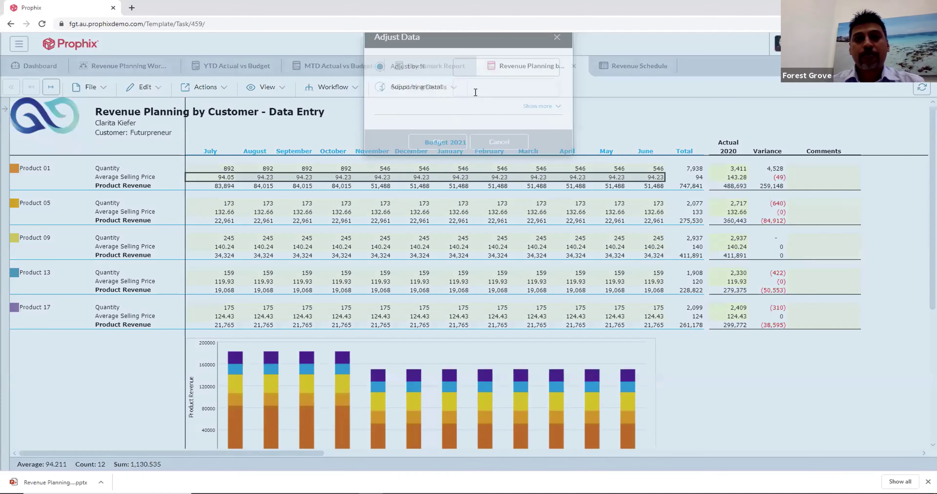
text(-5)
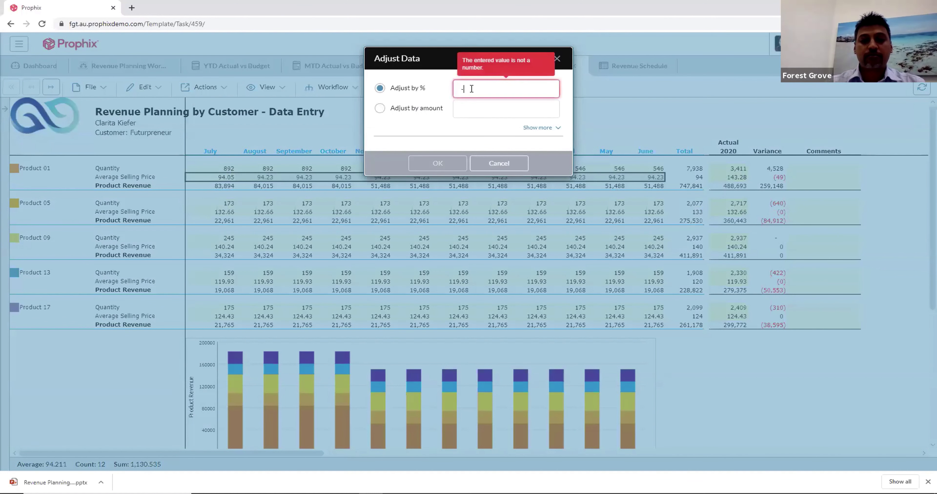
click(439, 165)
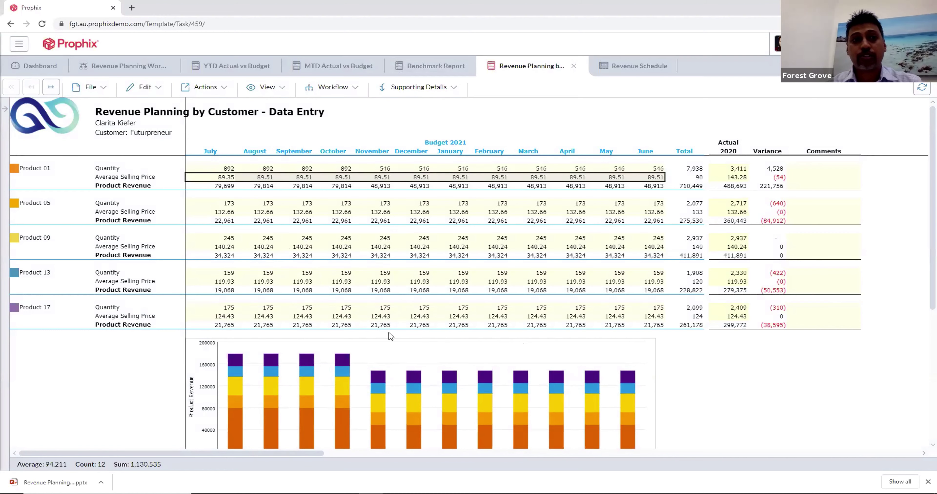
View the template's workflow submission options and open the Revenue Planning by Widgets and Consulting task from the dashboard.
click(344, 91)
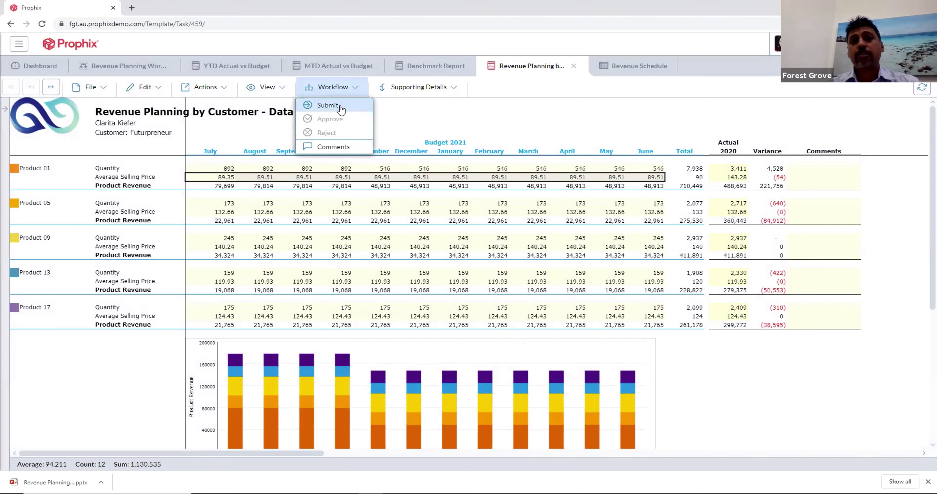
click(430, 226)
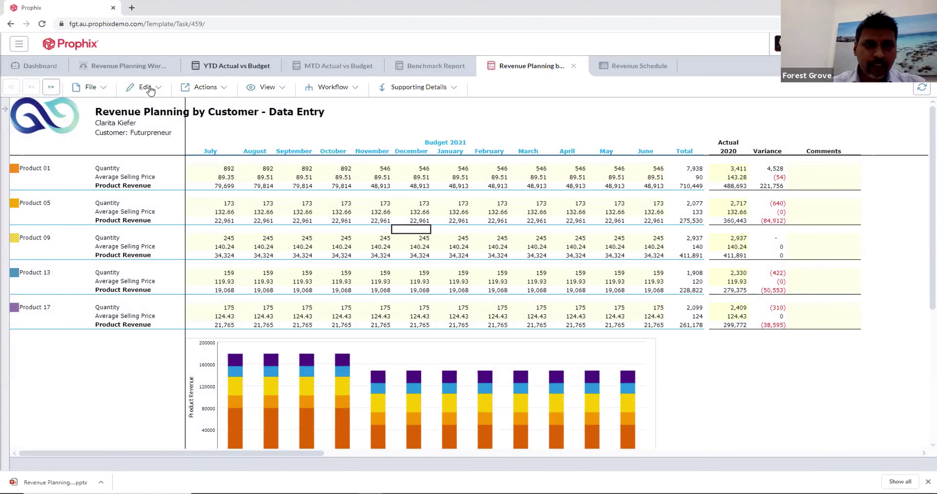
click(52, 68)
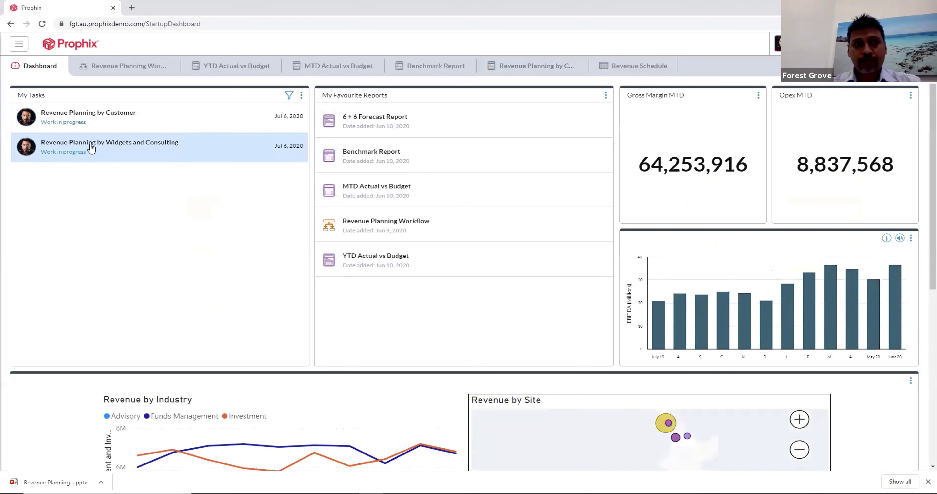
click(92, 148)
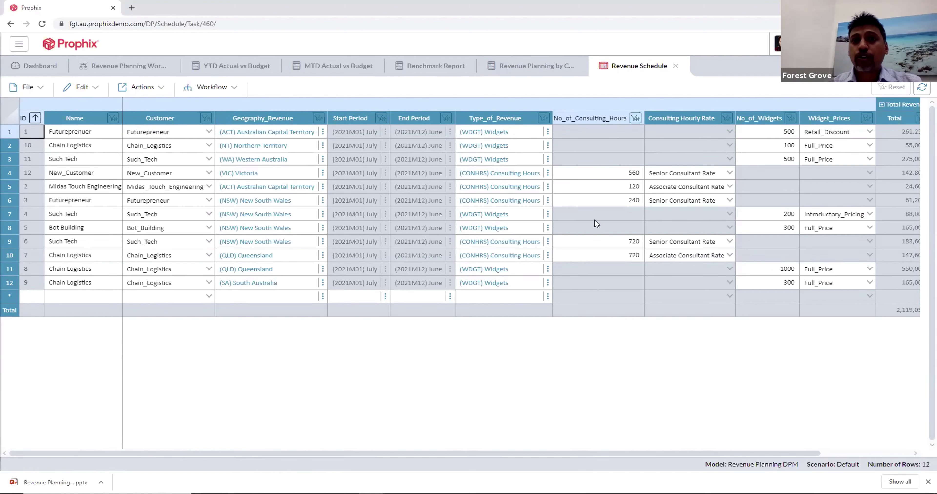
View the members available as Type_of_Revenue for row 1 of the revenue schedule, keeping the current selection.
drag(584, 454, 688, 455)
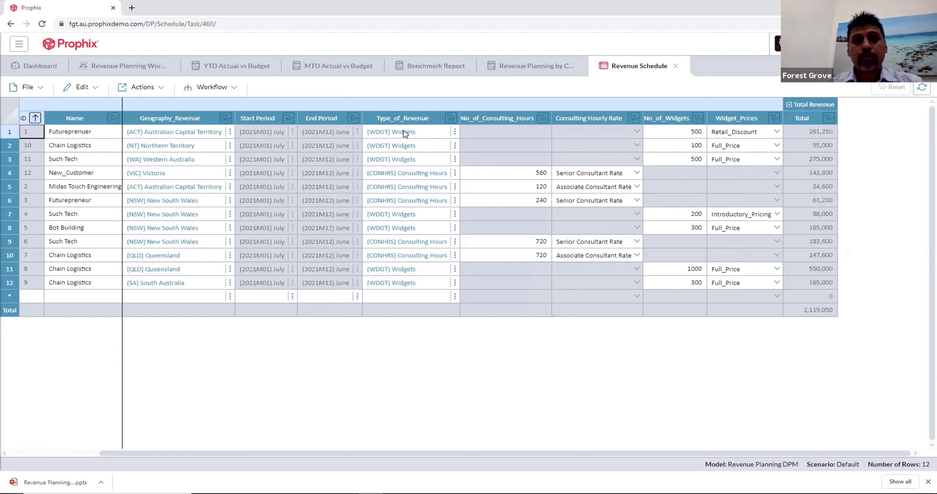
click(455, 134)
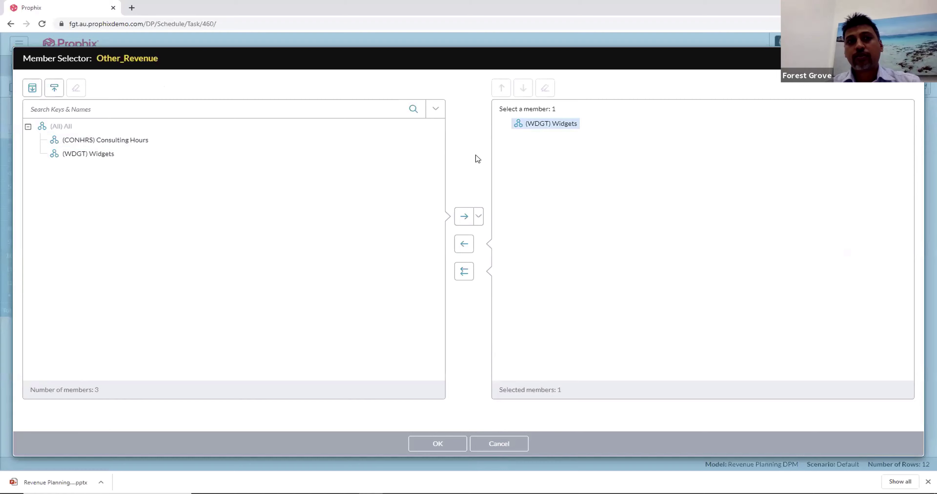
key(Escape)
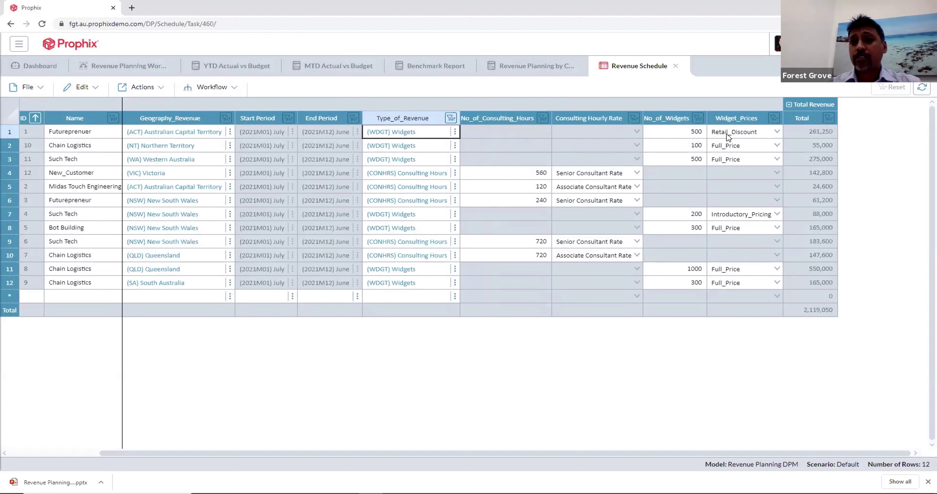
Set No_of_Widgets in row 1 of the revenue schedule to 600.
click(696, 137)
double_click(707, 135)
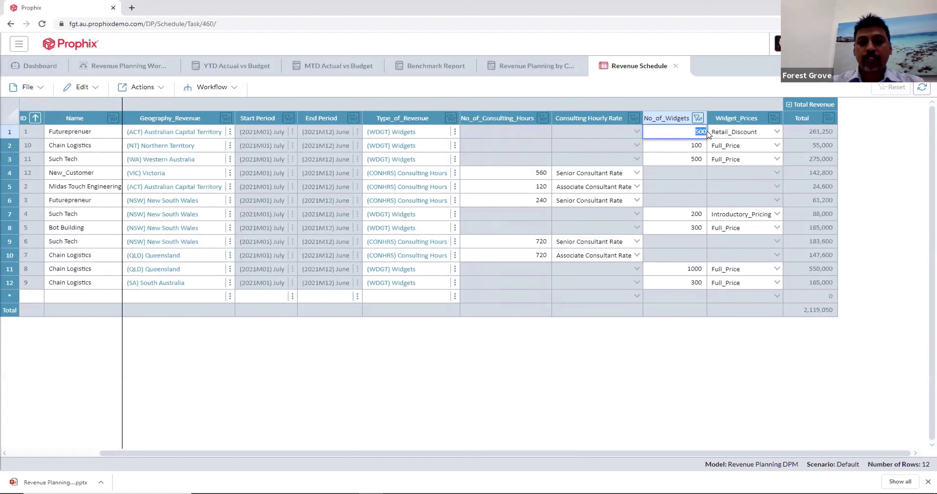
text(600)
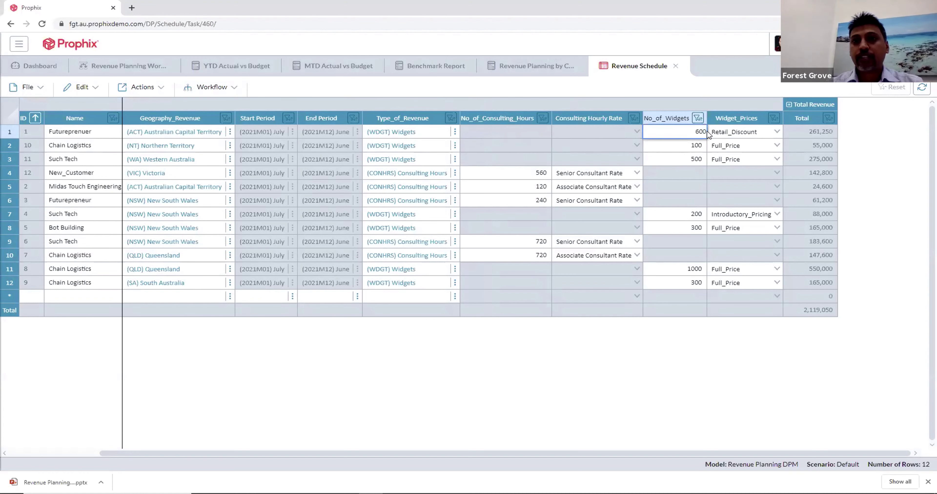
Set Widget_Prices in row 1 of the revenue schedule to Introductory_Pricing and recalculate the schedule.
click(755, 133)
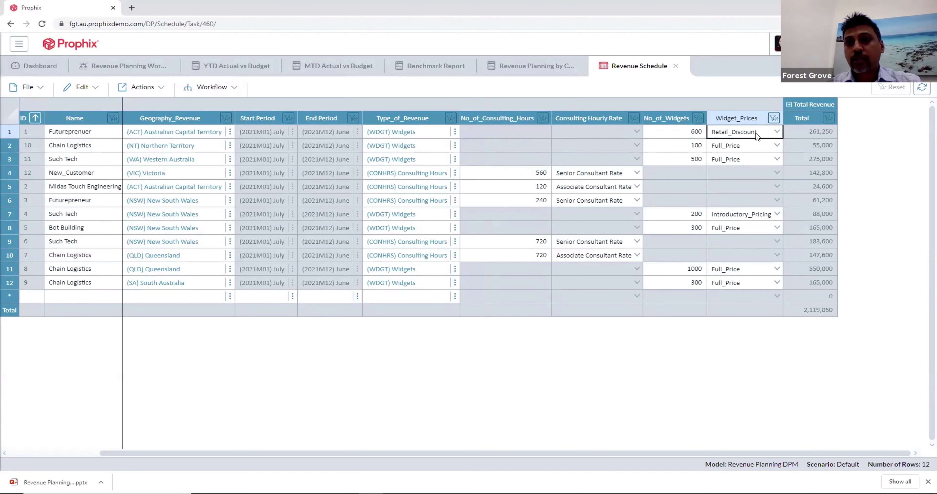
click(777, 133)
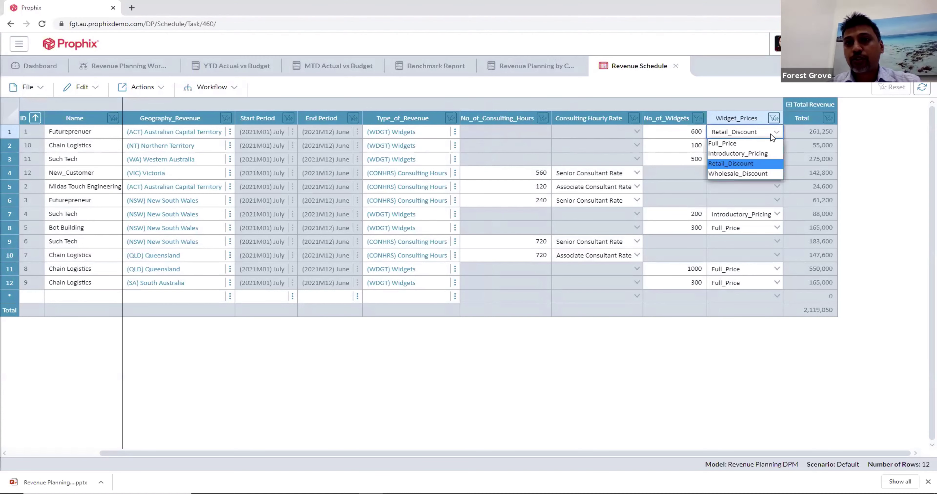
click(749, 153)
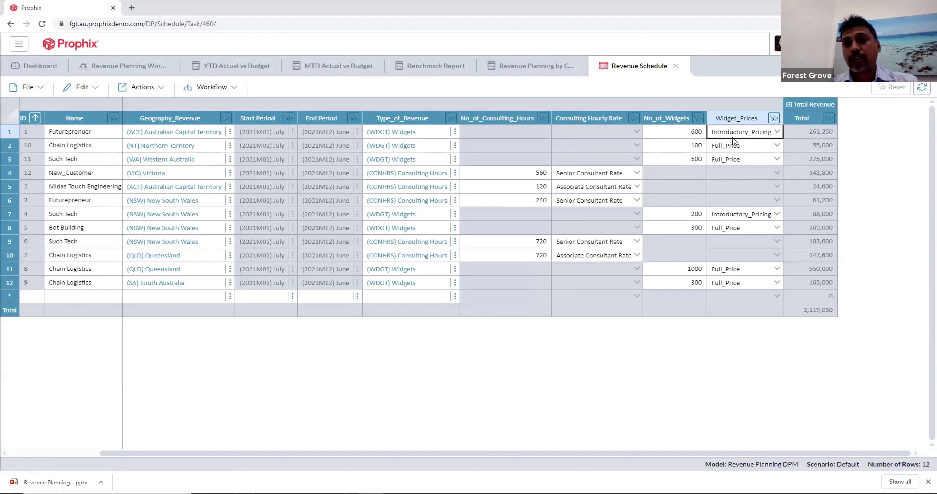
click(159, 87)
click(149, 104)
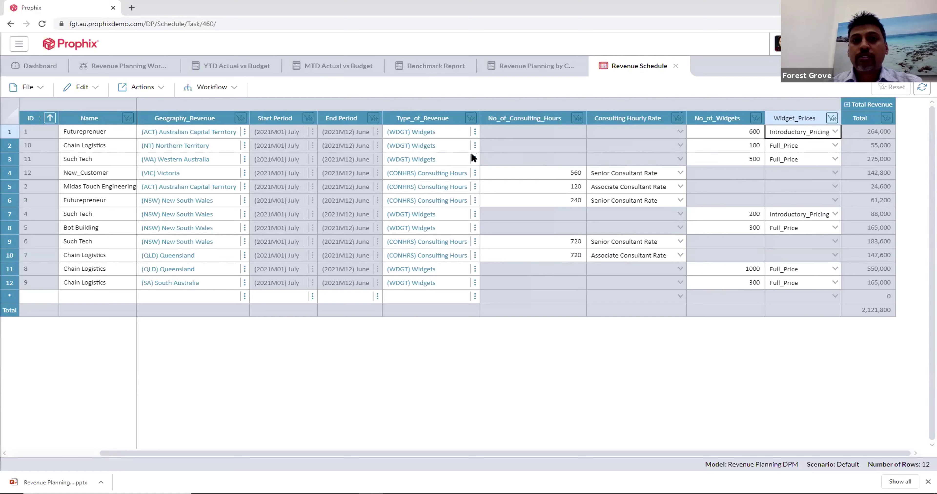
Change the Type_of_Revenue member in row 1 to (CONHRS) Consulting Hours.
click(475, 132)
click(109, 141)
click(463, 218)
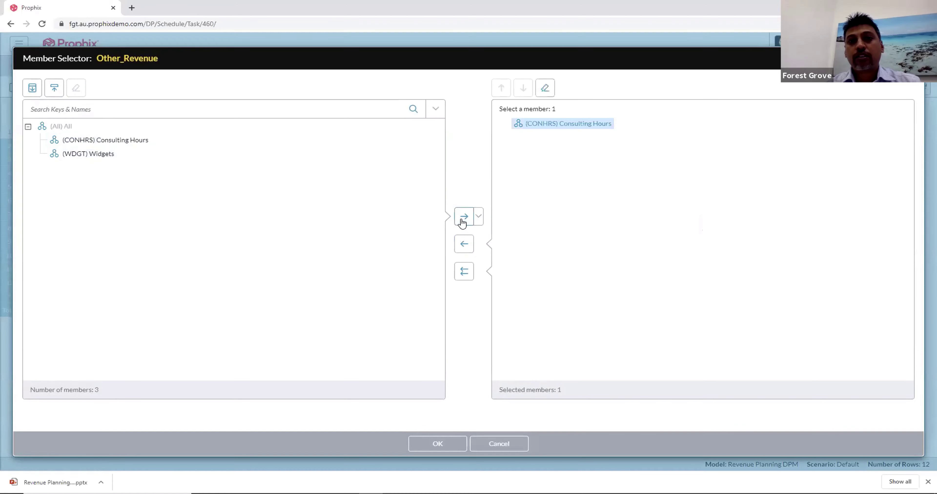
click(447, 444)
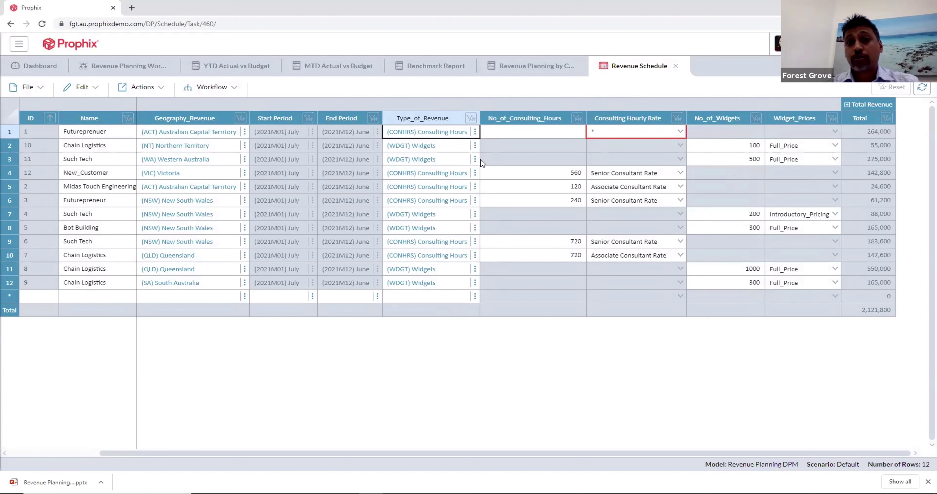
Enter 120 consulting hours at the Associate Consultant Rate in row 1 and recalculate the schedule.
click(520, 134)
text(120)
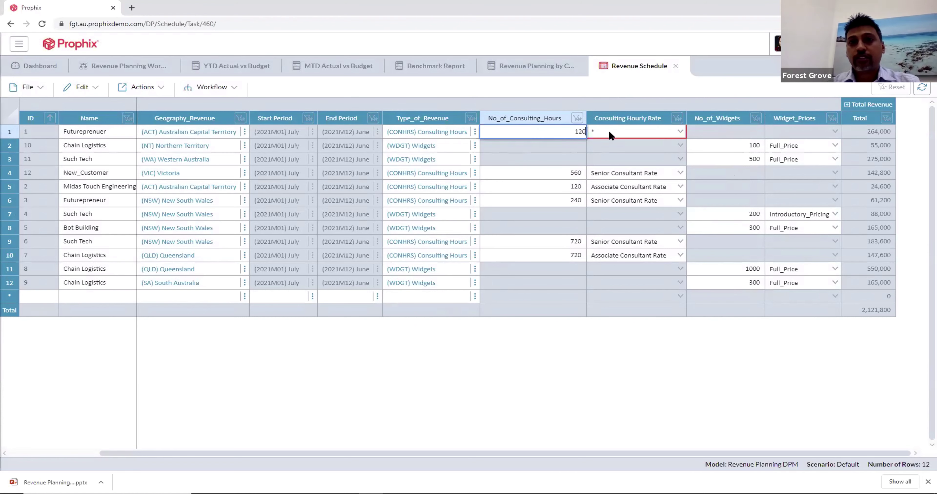
click(622, 137)
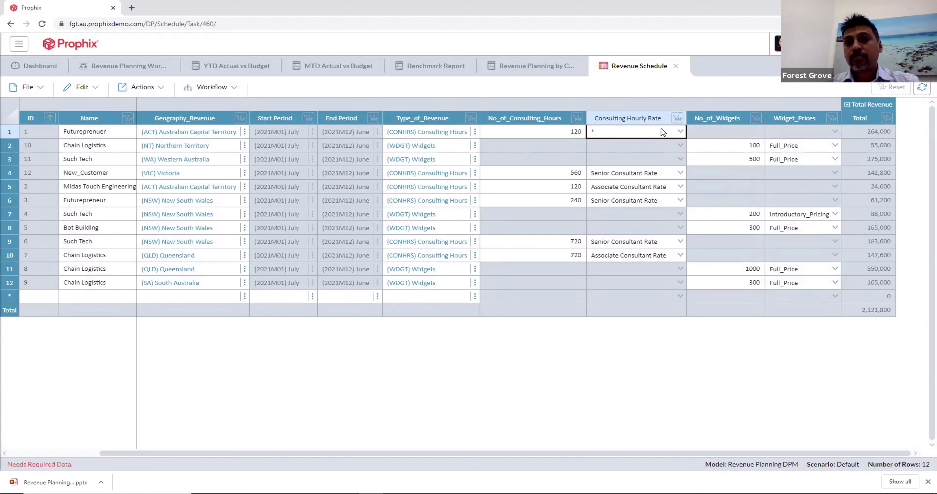
click(680, 131)
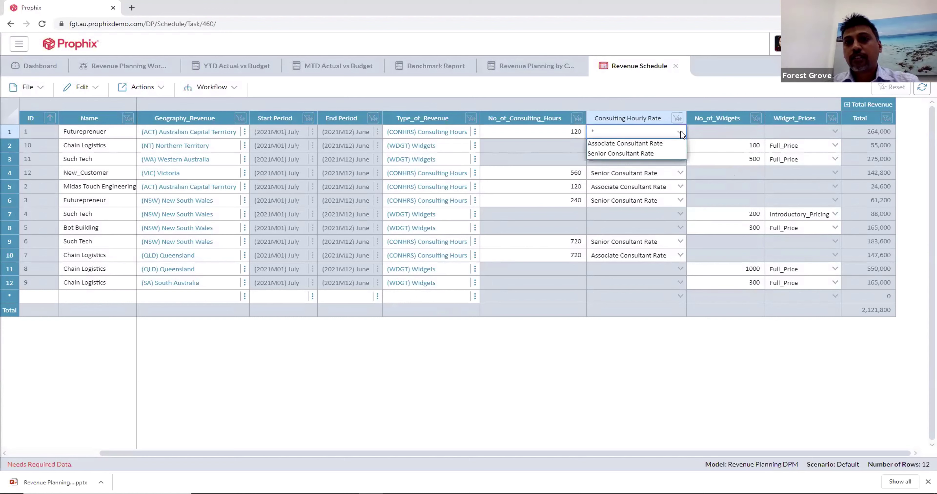
click(650, 145)
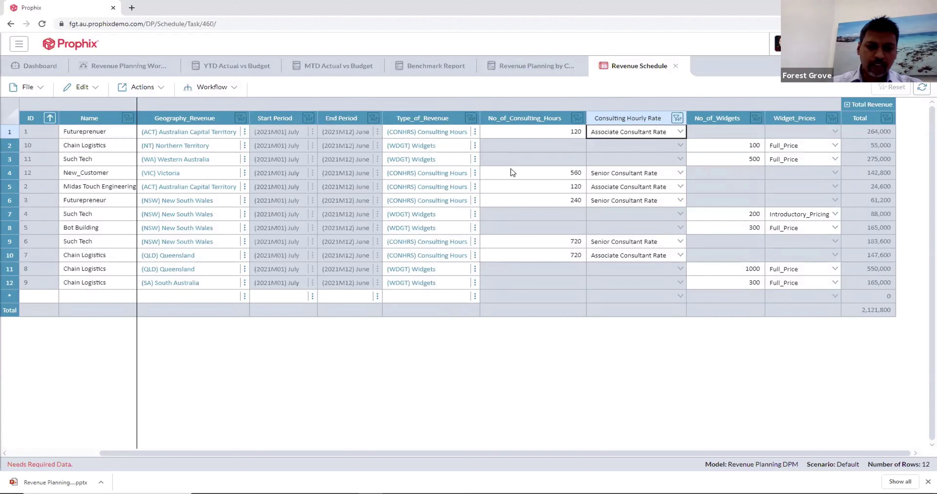
click(141, 88)
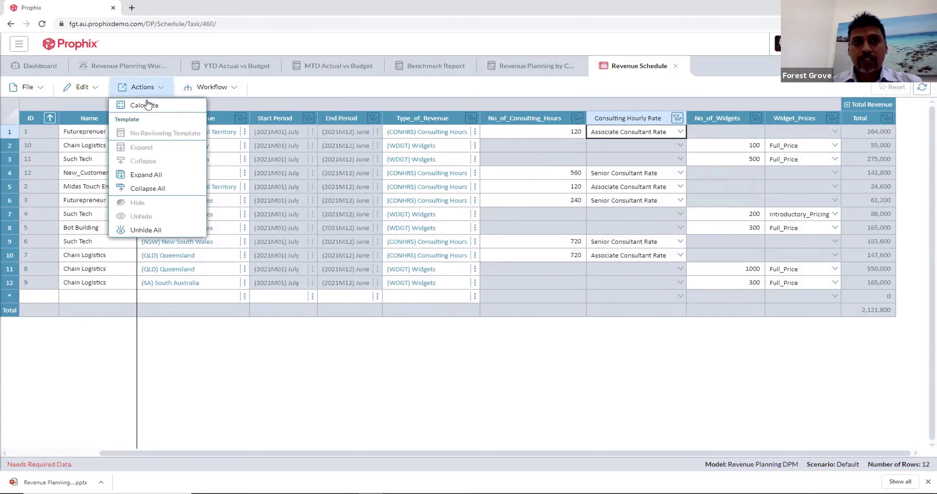
click(149, 104)
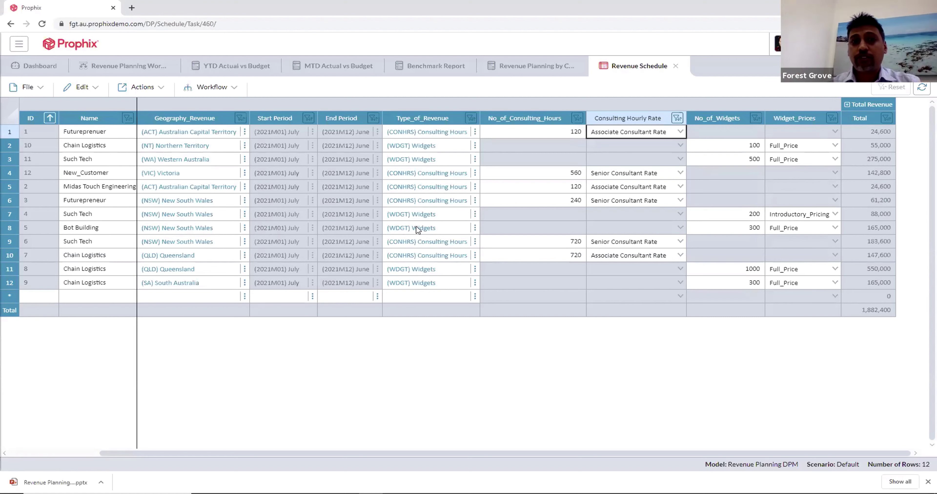
View the revenue schedule's workflow options and the blank entry row for adding another customer.
click(222, 91)
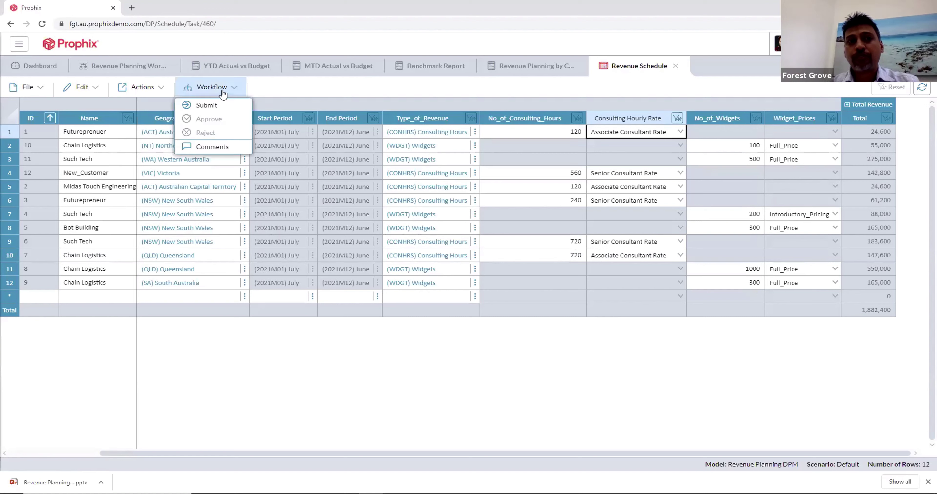
click(299, 95)
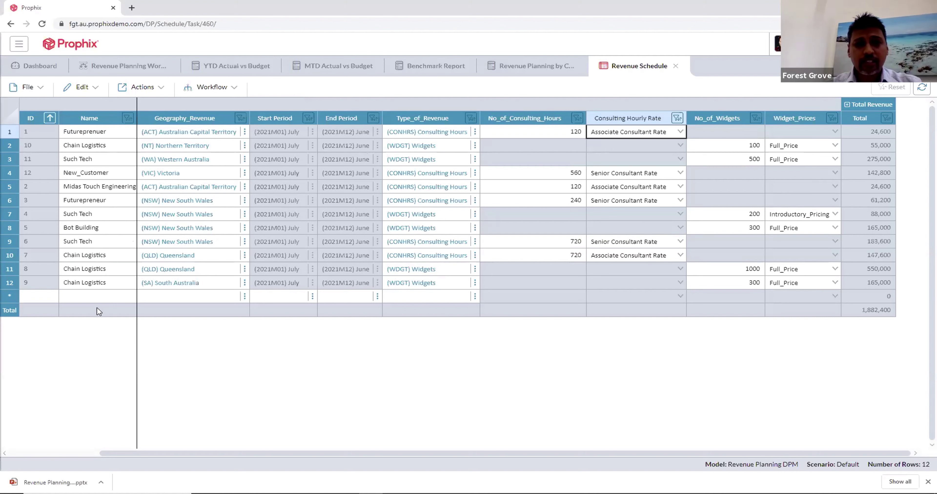
click(102, 296)
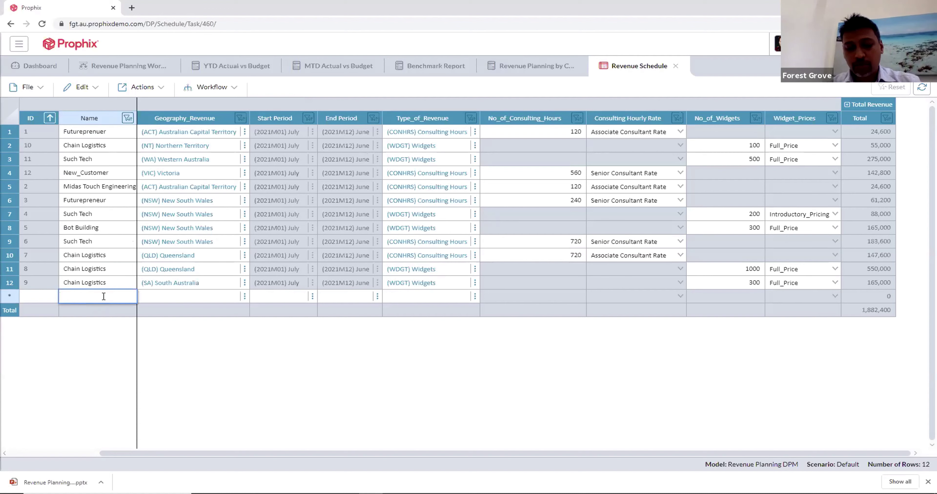
click(189, 212)
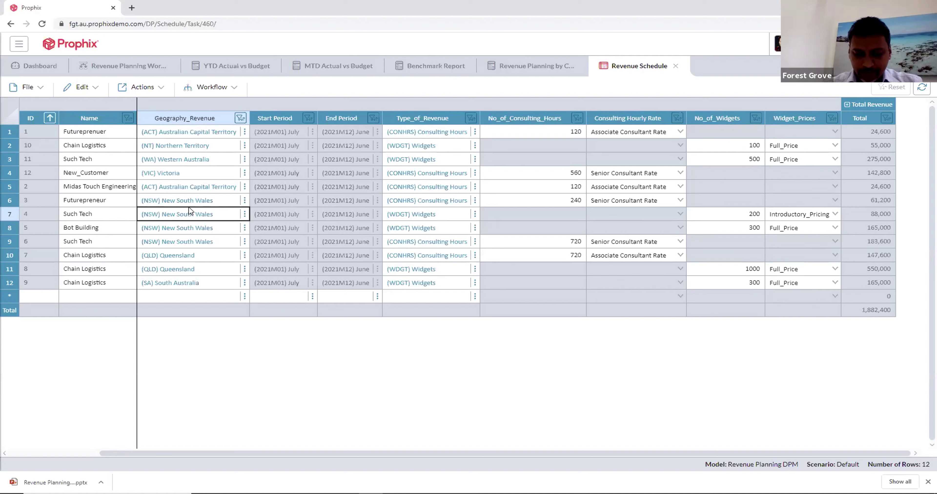
Expand Total Revenue into monthly periods and examine the New_Customer row's figures from 2021M01 to 2021M12.
click(88, 173)
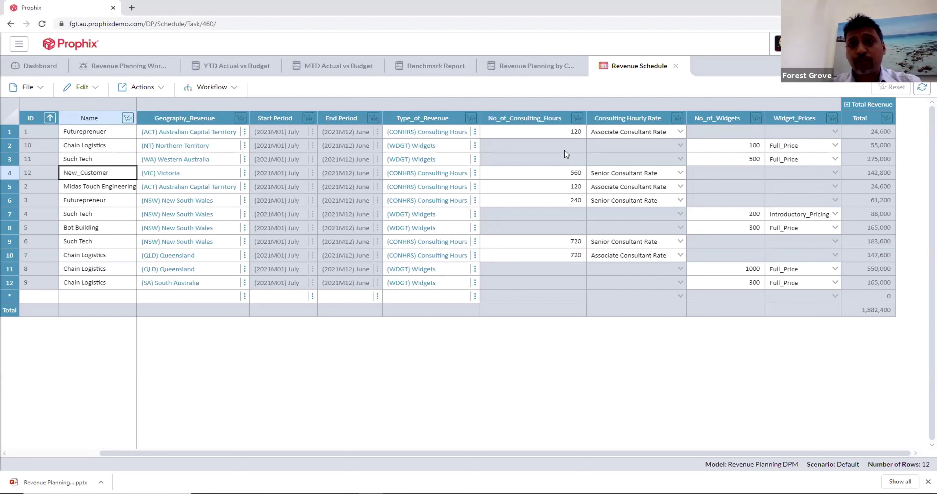
click(847, 104)
drag(374, 459, 716, 441)
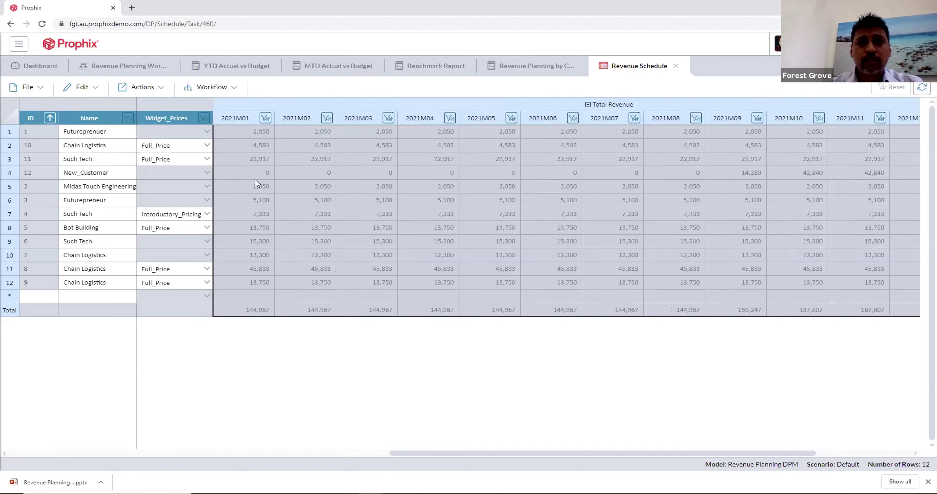
click(748, 174)
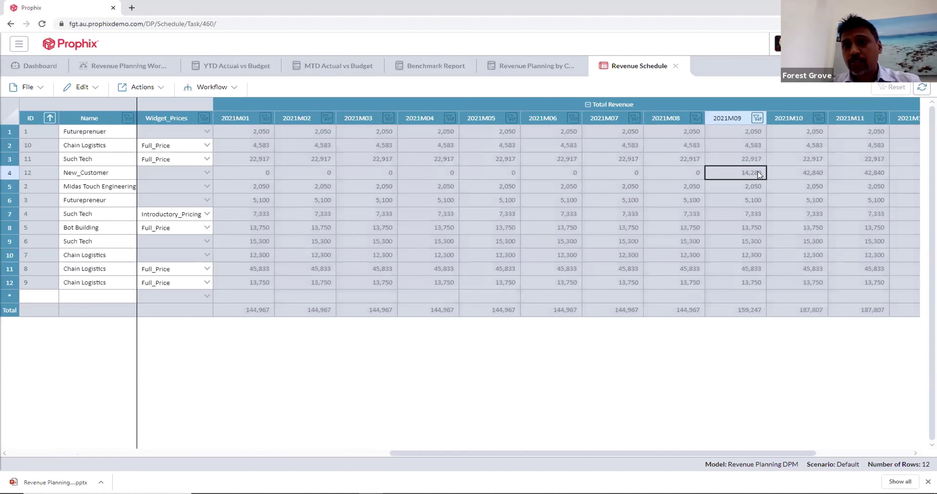
click(818, 172)
drag(252, 171, 673, 172)
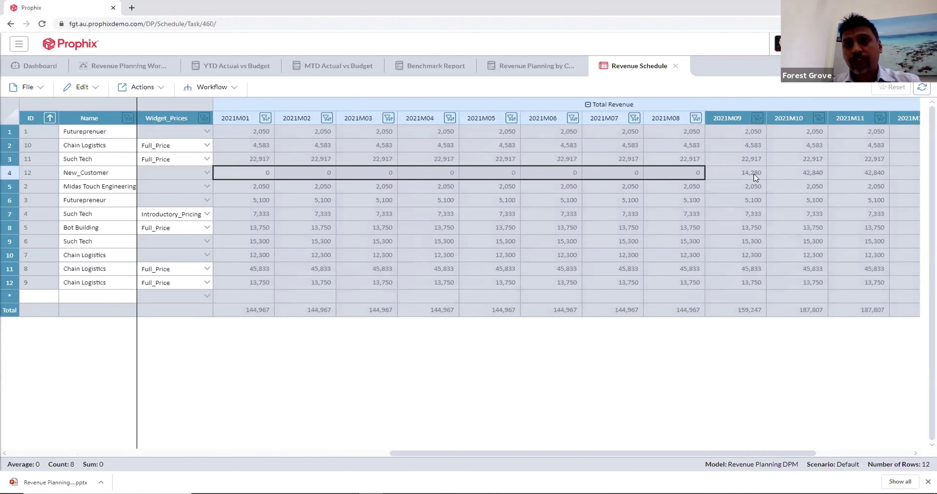
drag(754, 174, 843, 181)
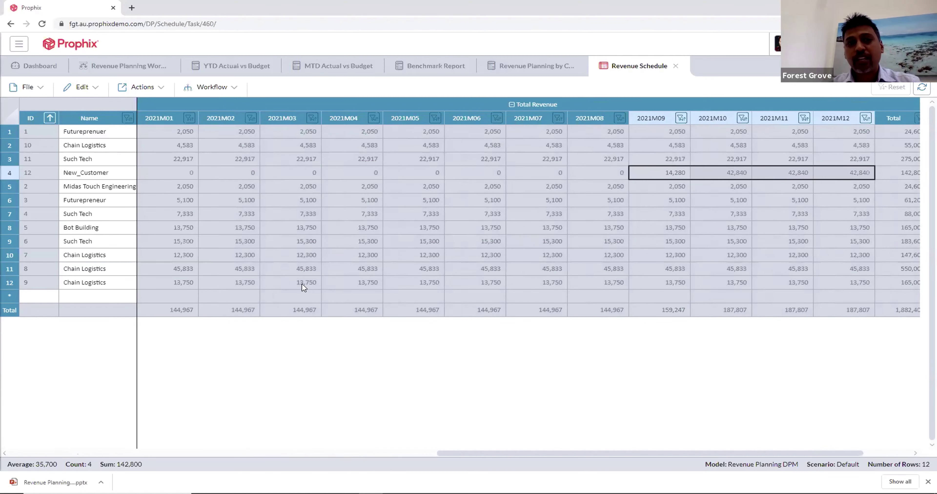
drag(500, 455, 121, 454)
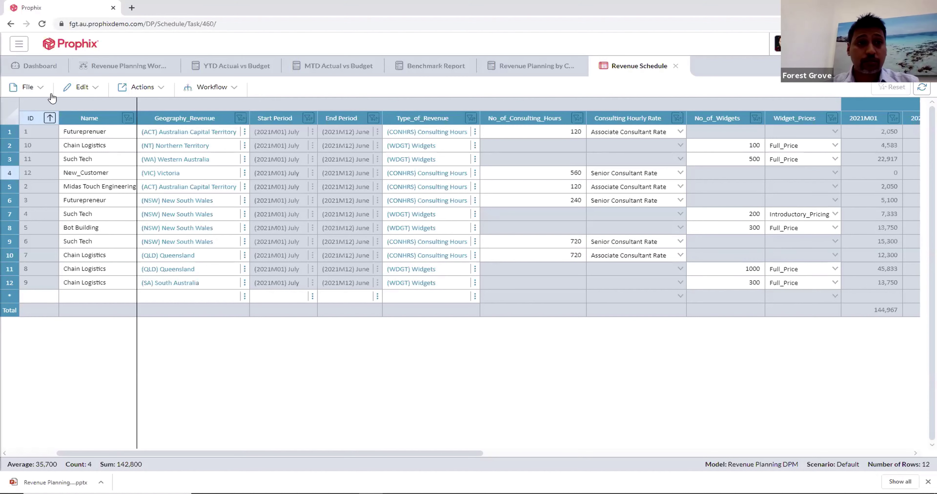
Open the Benchmark Report from the dashboard's favourite reports and filter it to the customer Chain Logistics.
click(41, 67)
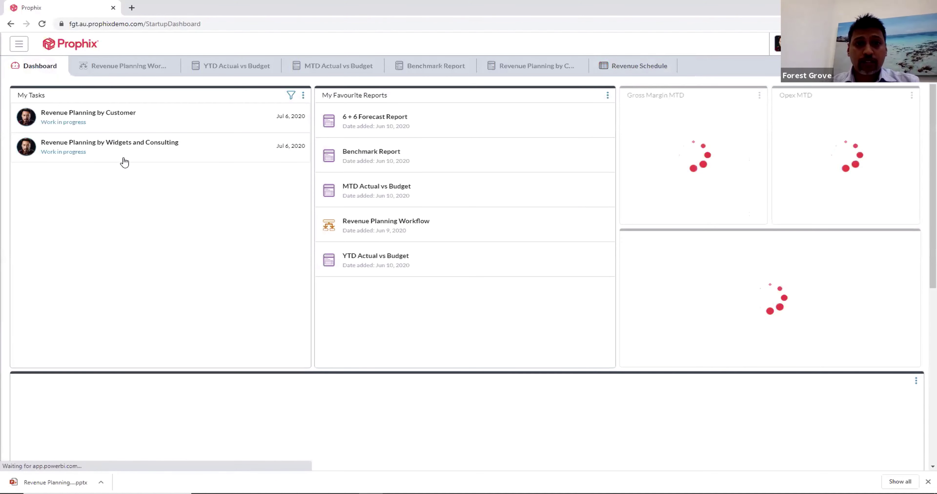
click(383, 153)
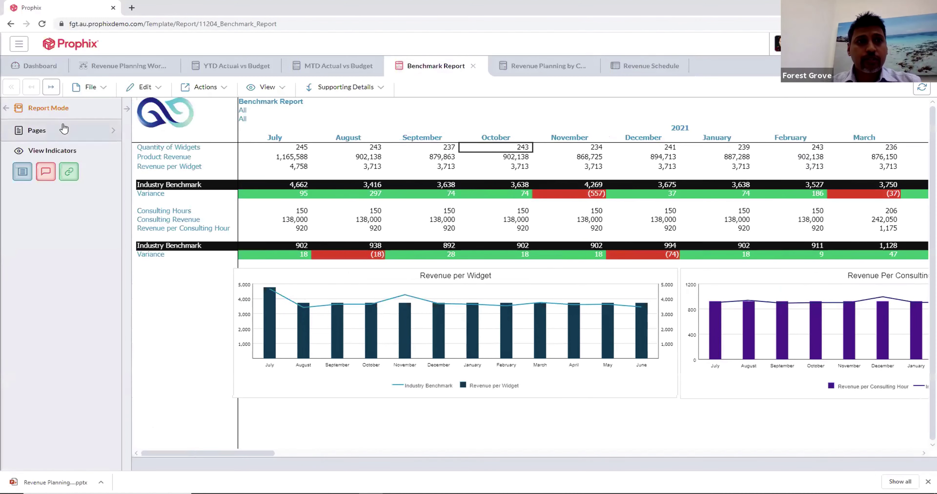
click(40, 131)
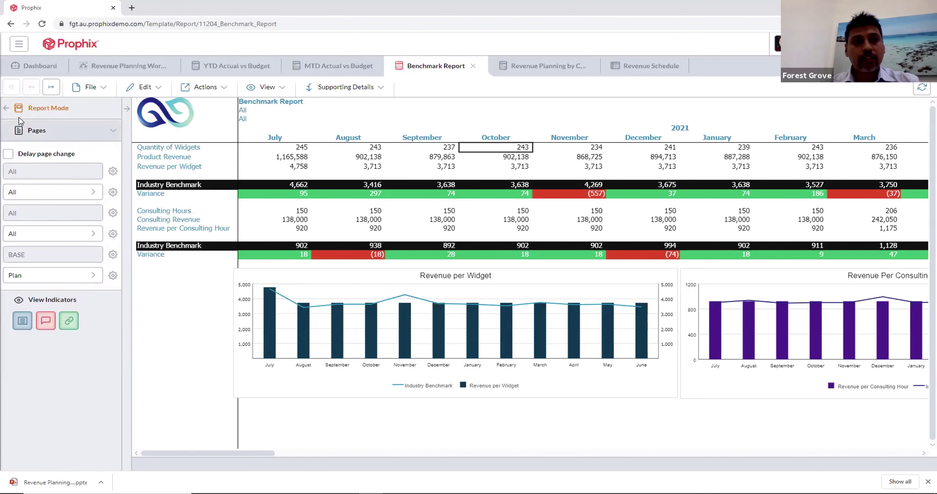
click(46, 233)
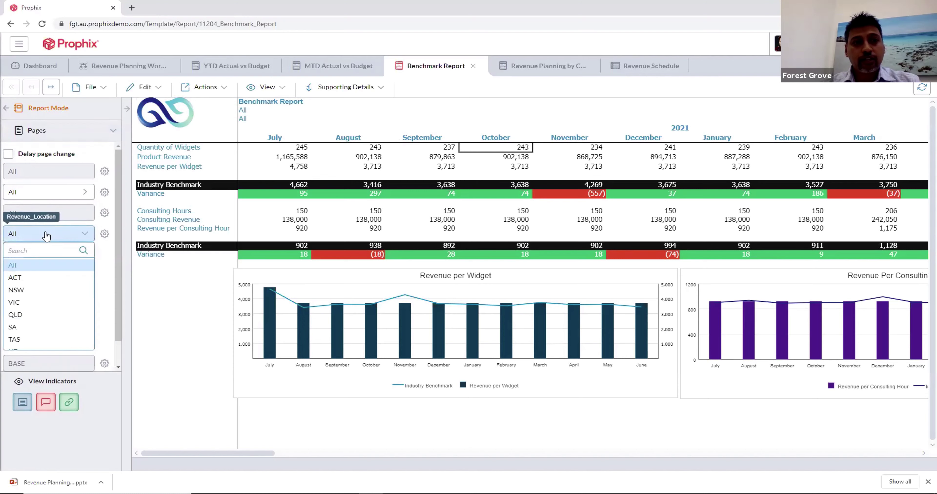
click(62, 197)
click(44, 285)
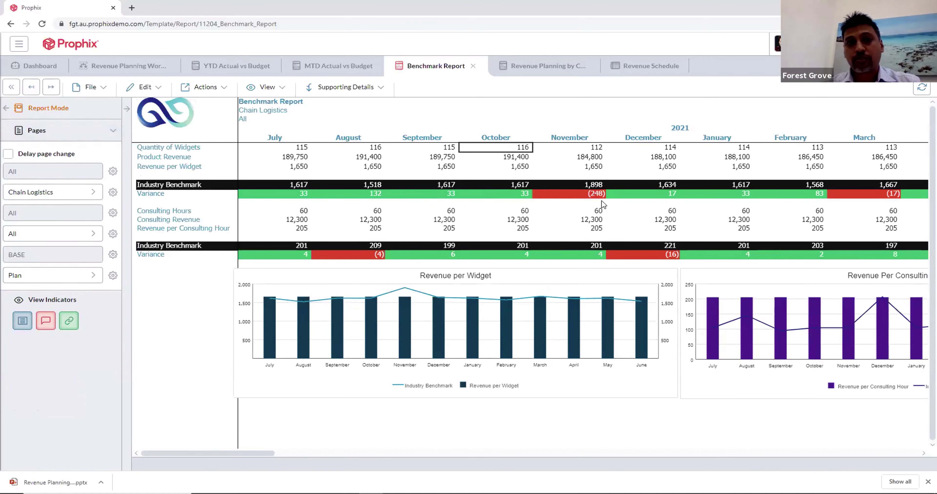
Examine the negative widget and consulting variances for August, November, December and March, and November's widget industry benchmark.
click(349, 254)
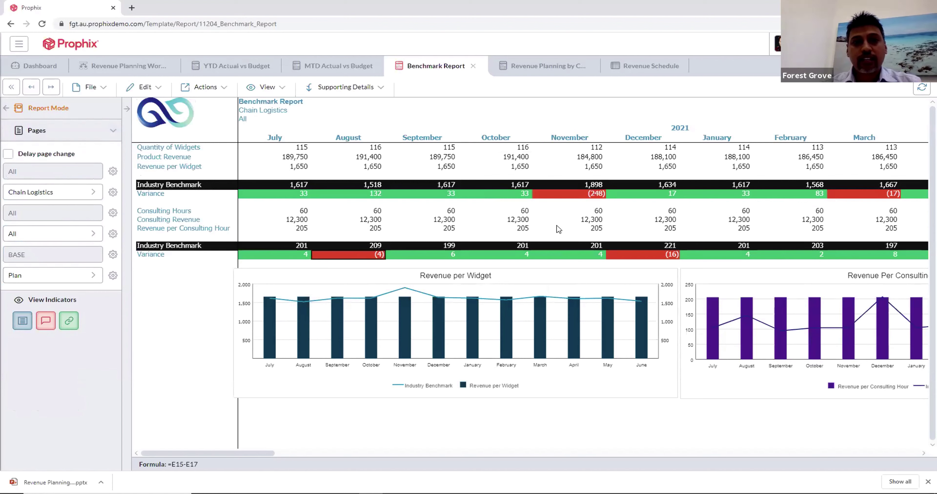
click(599, 193)
click(624, 255)
click(864, 194)
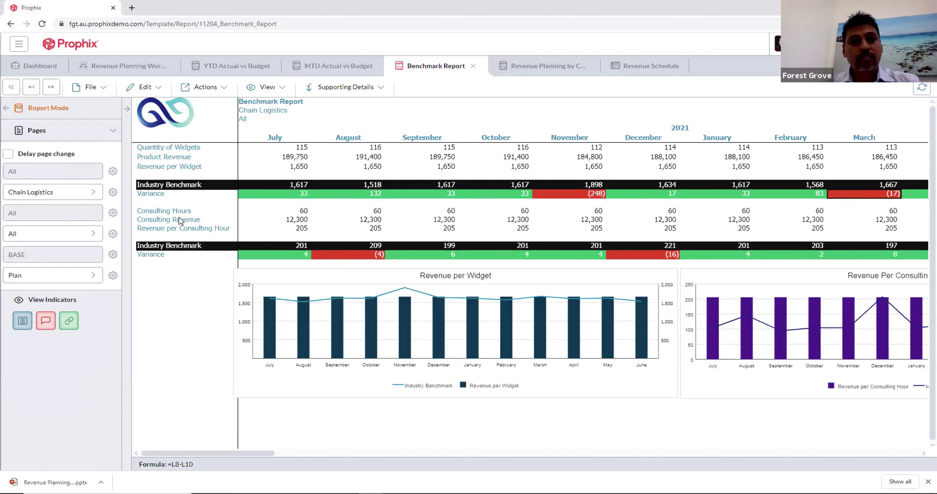
click(357, 256)
click(641, 256)
click(581, 185)
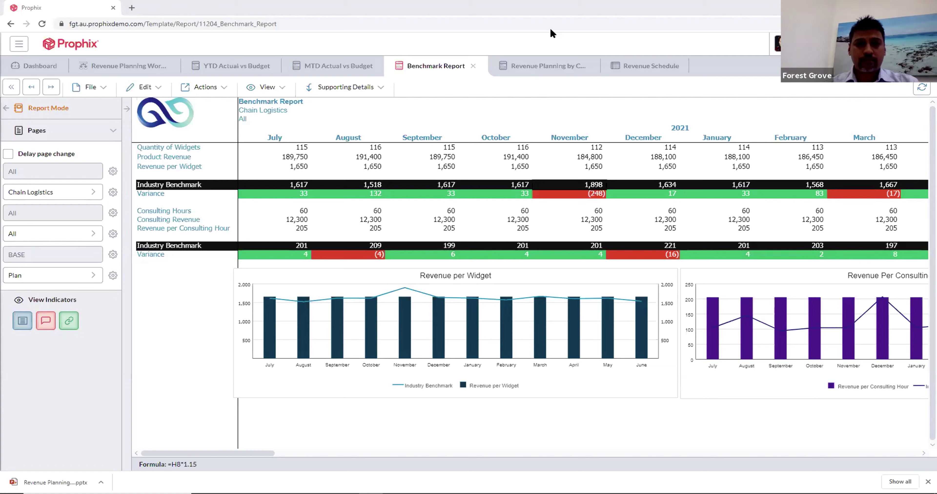
Switch to the Revenue Planning Prospect Webinar presentation in PowerPoint and show the Outcomes slide.
key(alt+Tab)
click(566, 309)
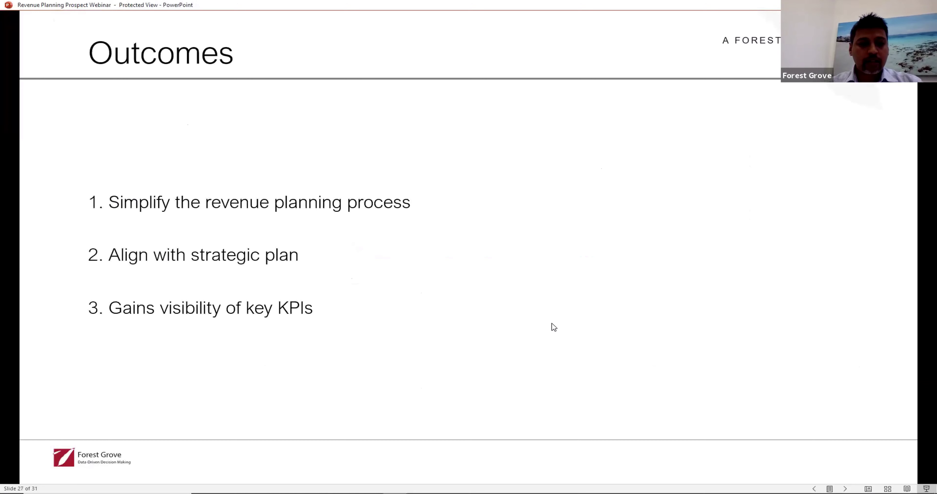